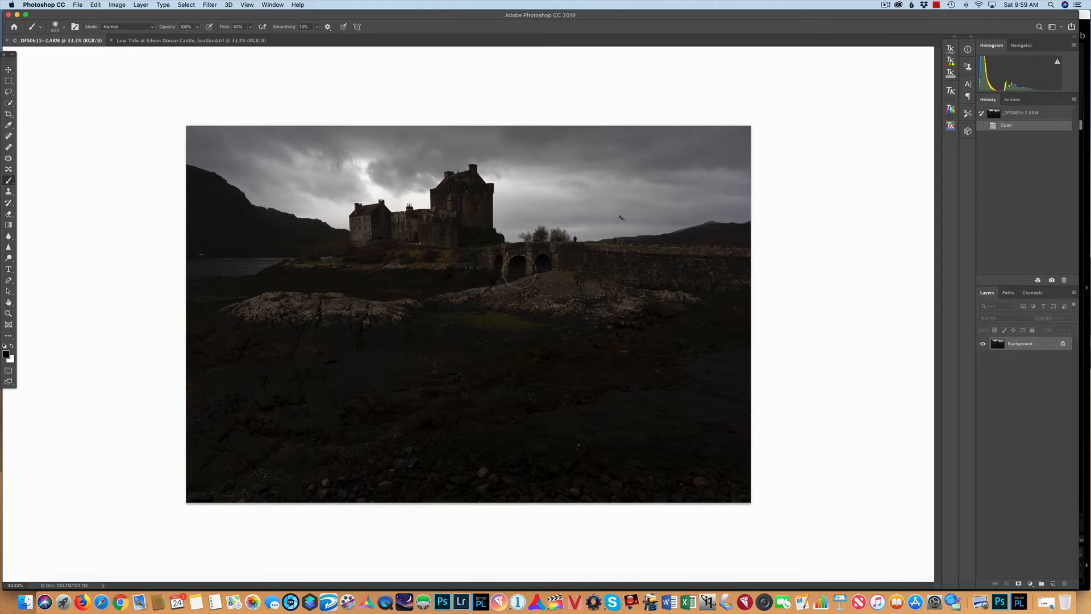
# Try the Dark Gray and Black canvas surround colors and return to the Custom white surround
pyautogui.rightClick(832, 267)
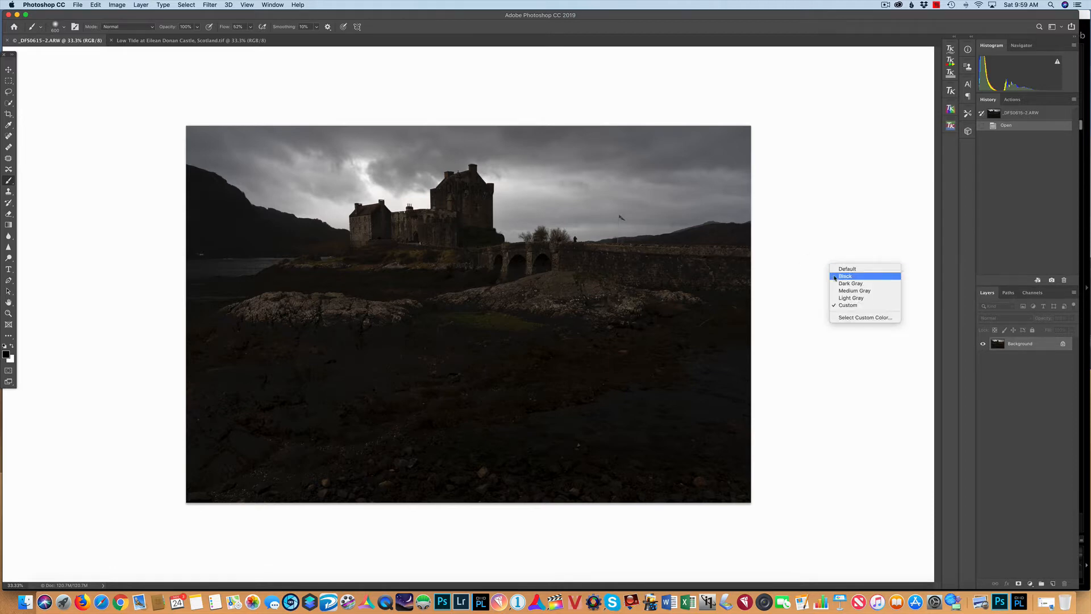
pyautogui.click(836, 283)
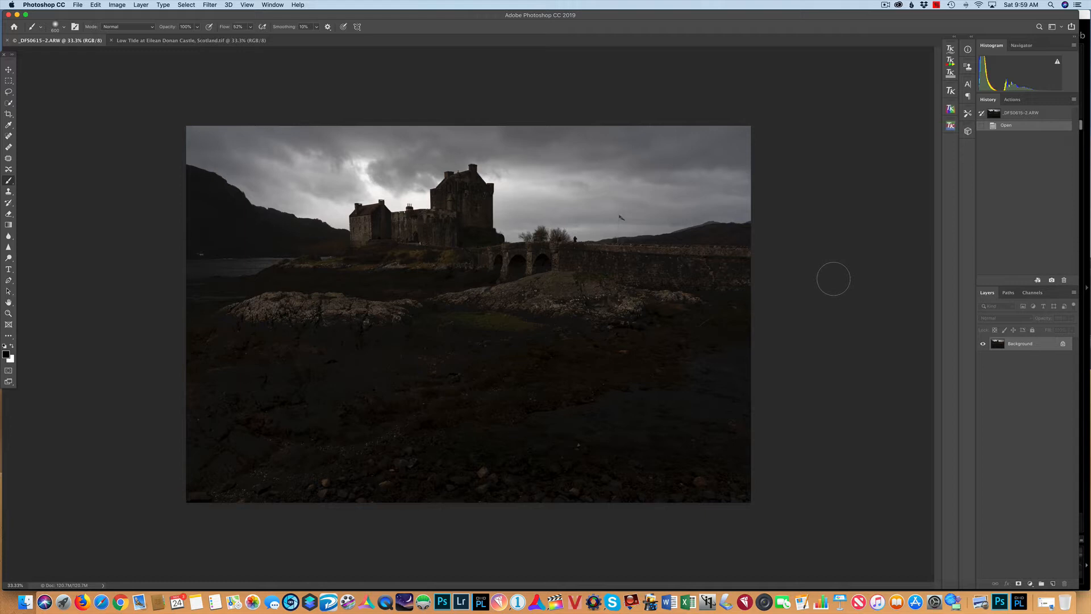
pyautogui.rightClick(834, 278)
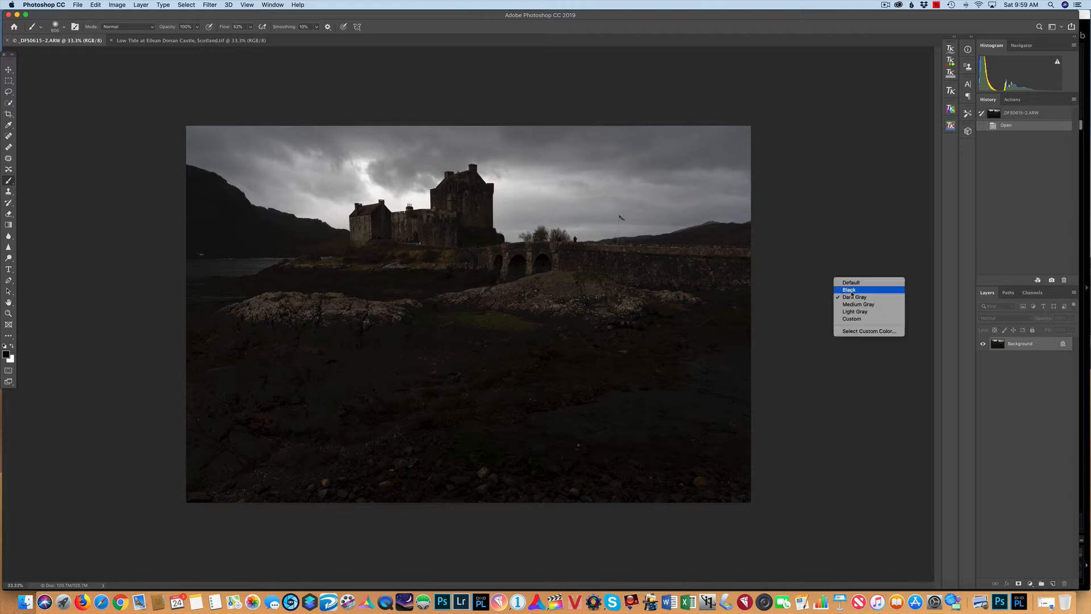
pyautogui.click(849, 290)
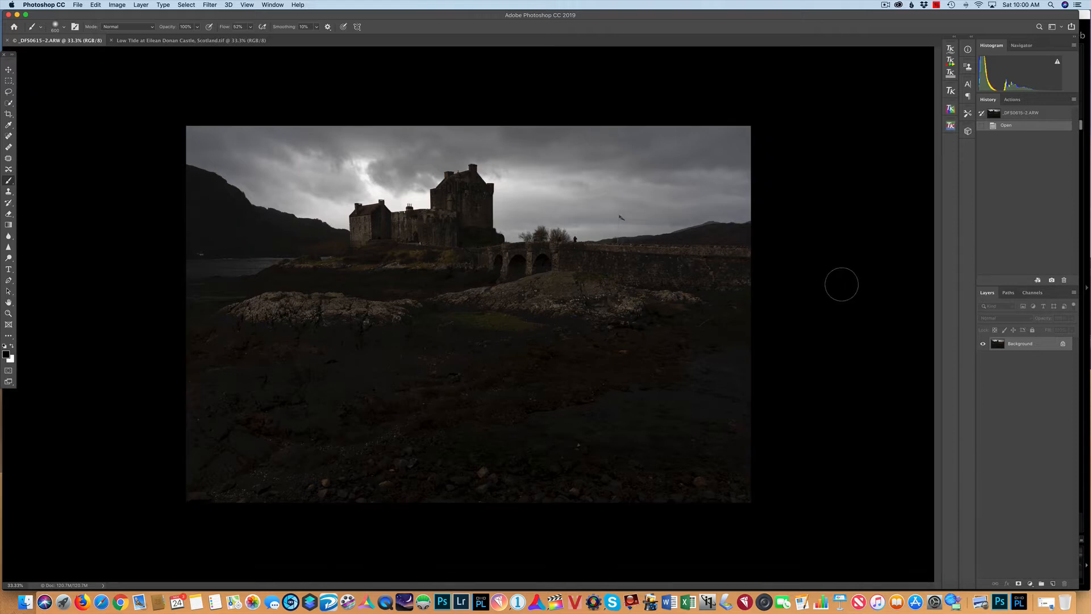
pyautogui.rightClick(842, 284)
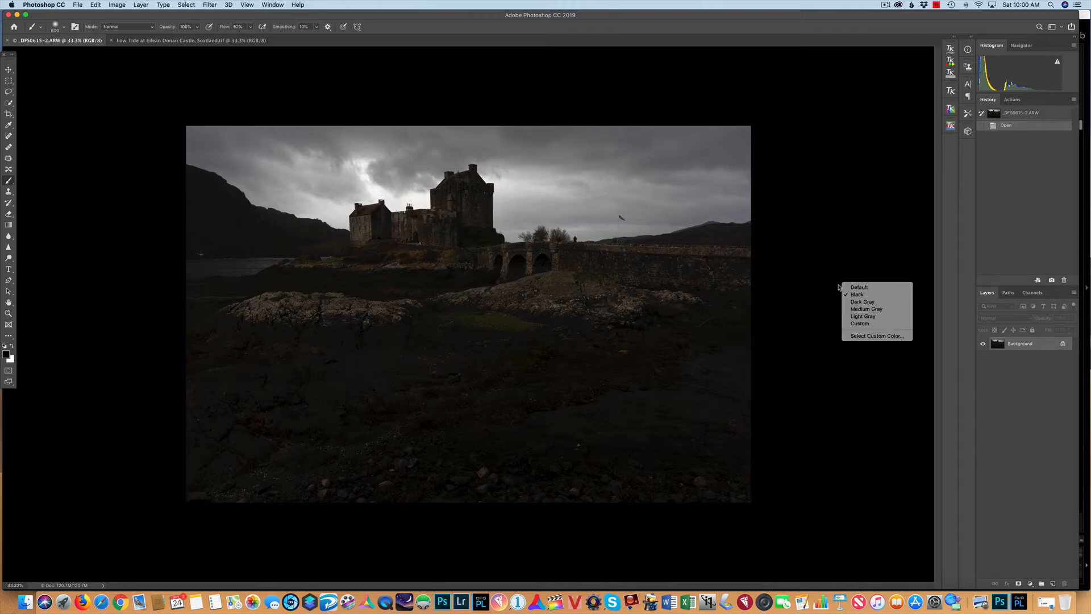
pyautogui.click(860, 323)
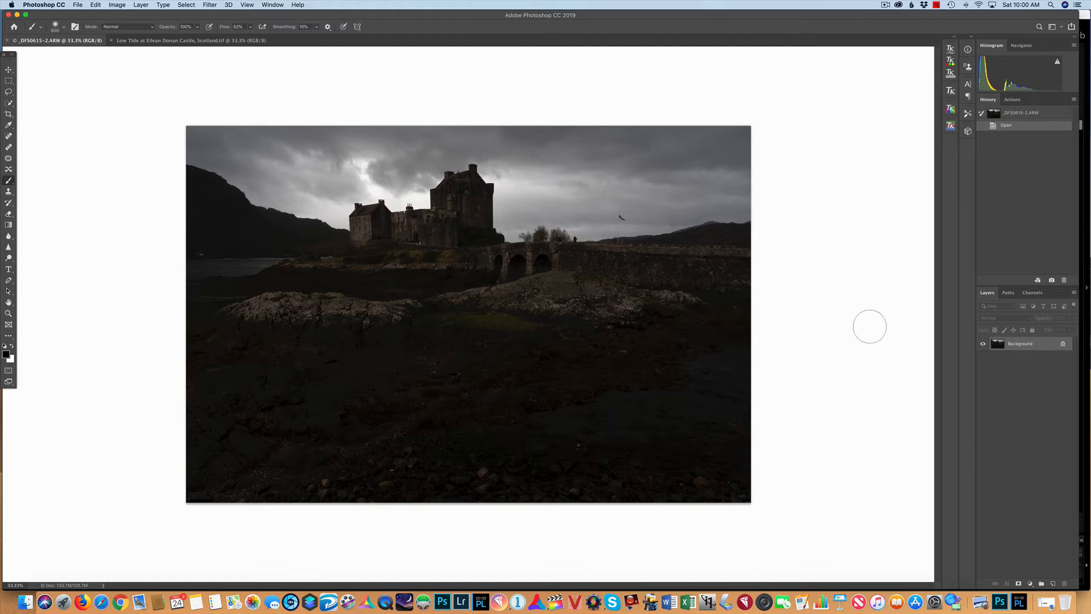
# Accept the near-white fcfcfd as the custom canvas color and return to the Brush tool
pyautogui.rightClick(836, 319)
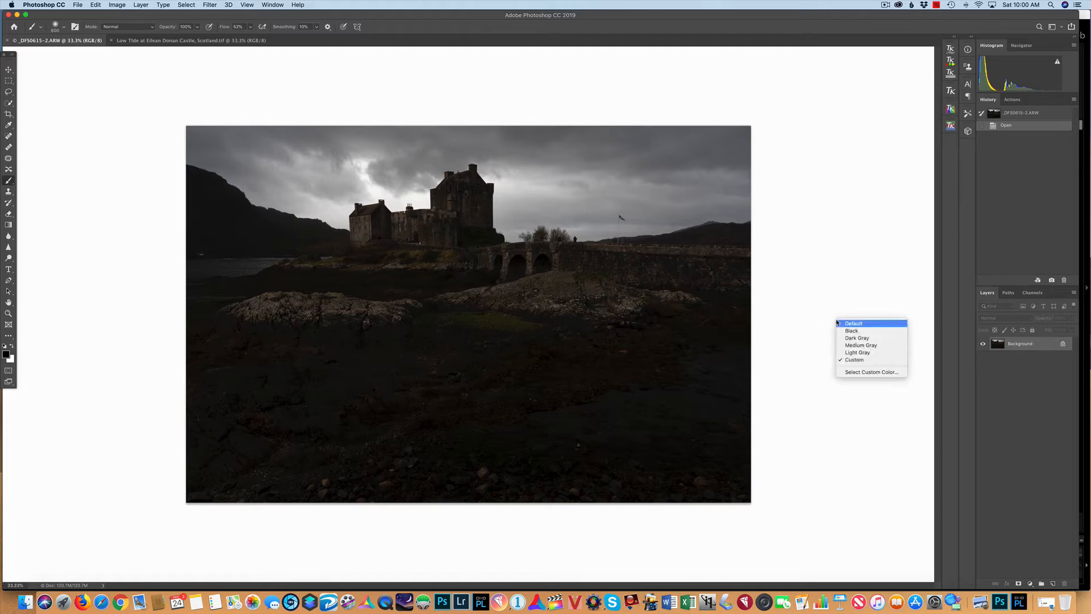
pyautogui.click(851, 372)
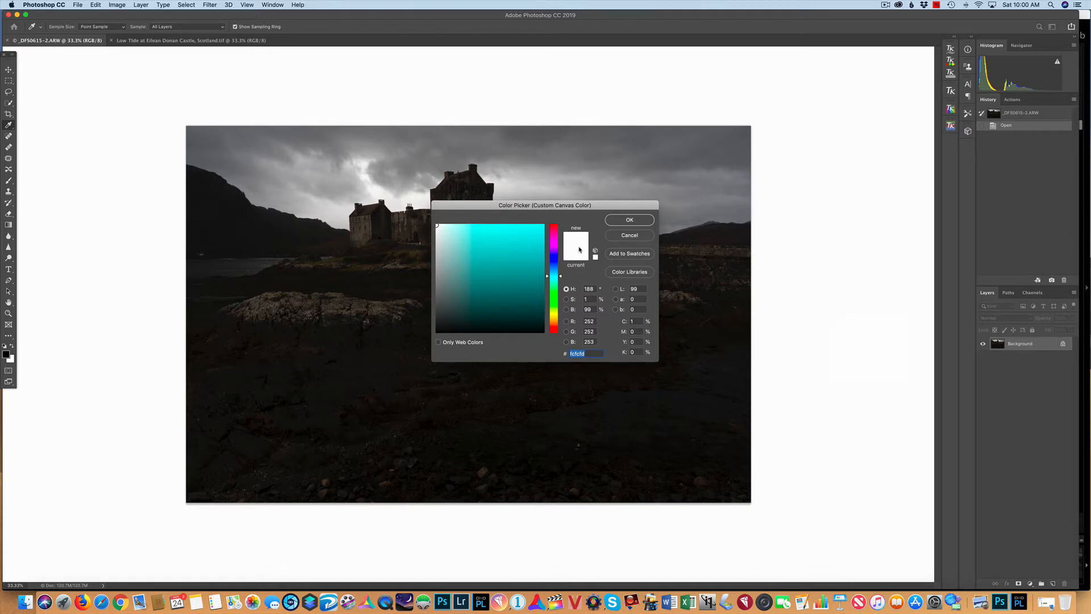
pyautogui.click(625, 220)
pyautogui.press('b')
# Try the Light Gray canvas surround and switch back to the Custom color
pyautogui.rightClick(818, 347)
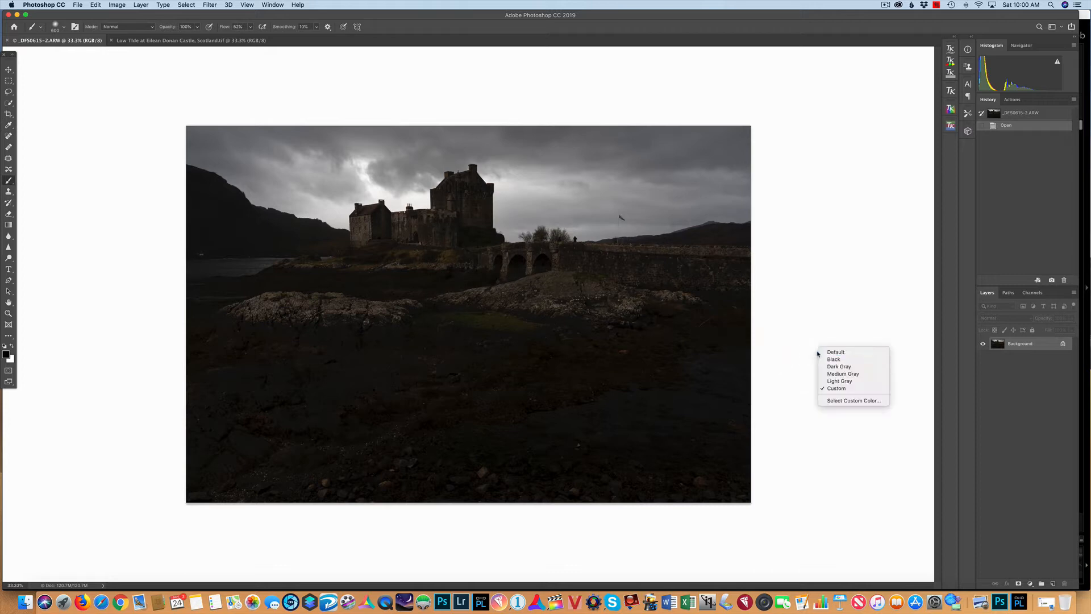
pyautogui.click(855, 381)
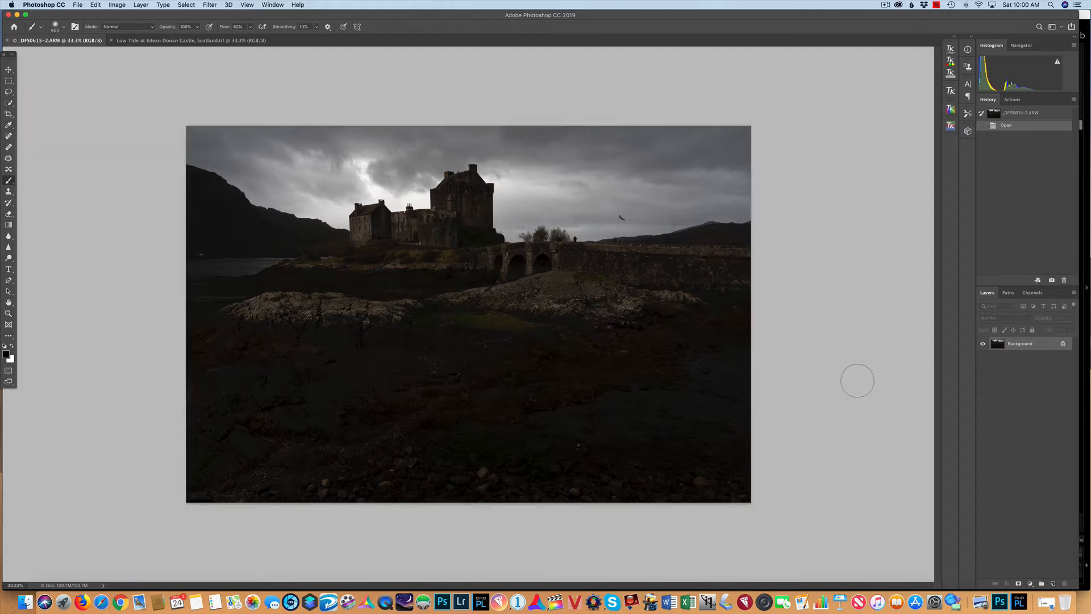
pyautogui.rightClick(853, 369)
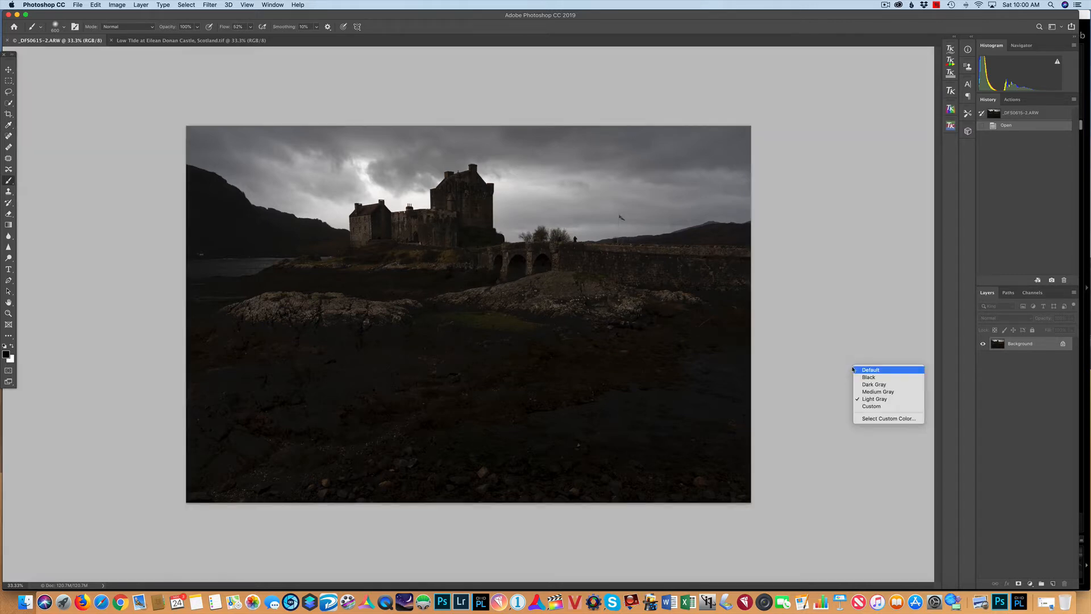
pyautogui.click(869, 407)
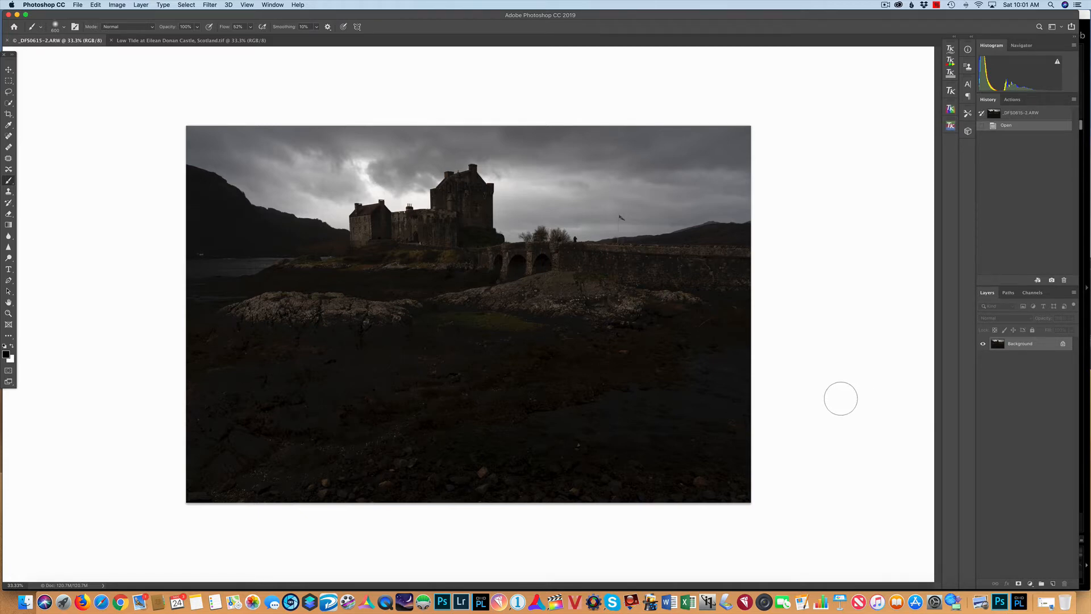
# Open the dark castle photo in the Skylum Luminar 2018 filter and clear its filter workspace
pyautogui.click(210, 5)
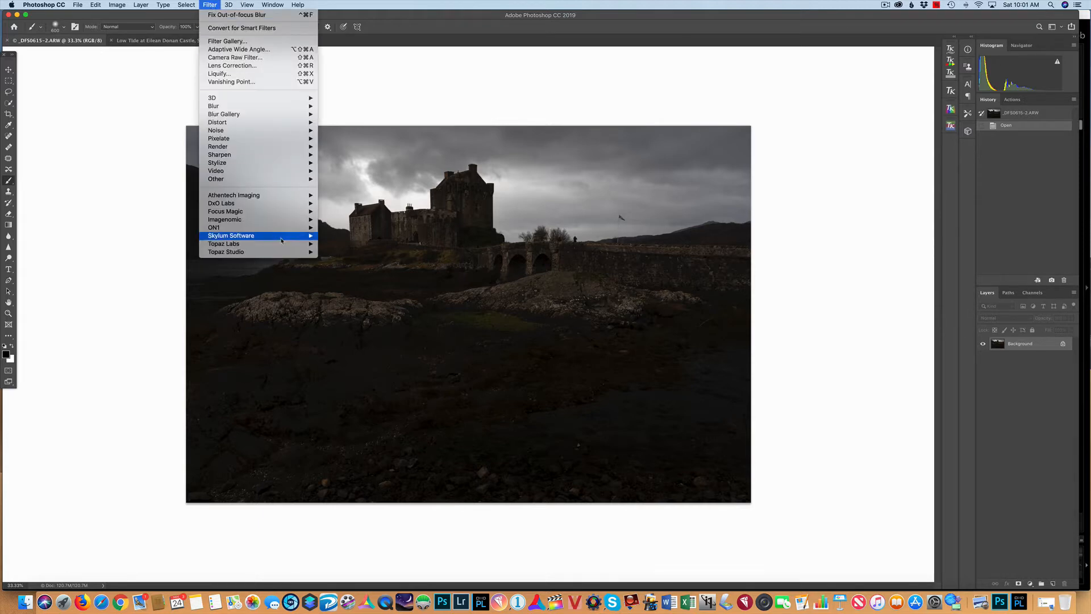
pyautogui.moveTo(287, 236)
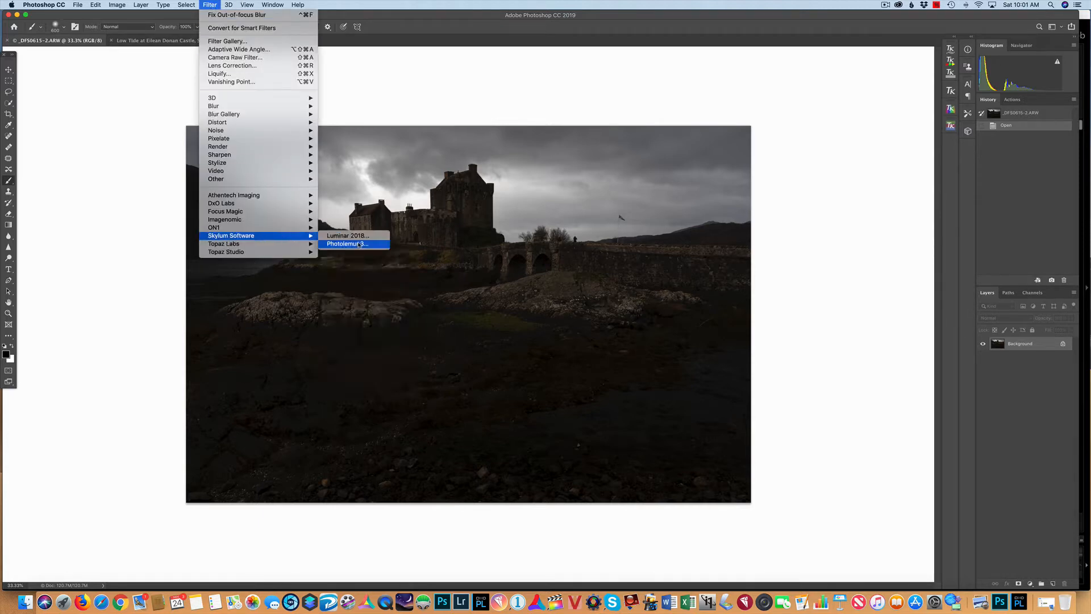
pyautogui.click(348, 235)
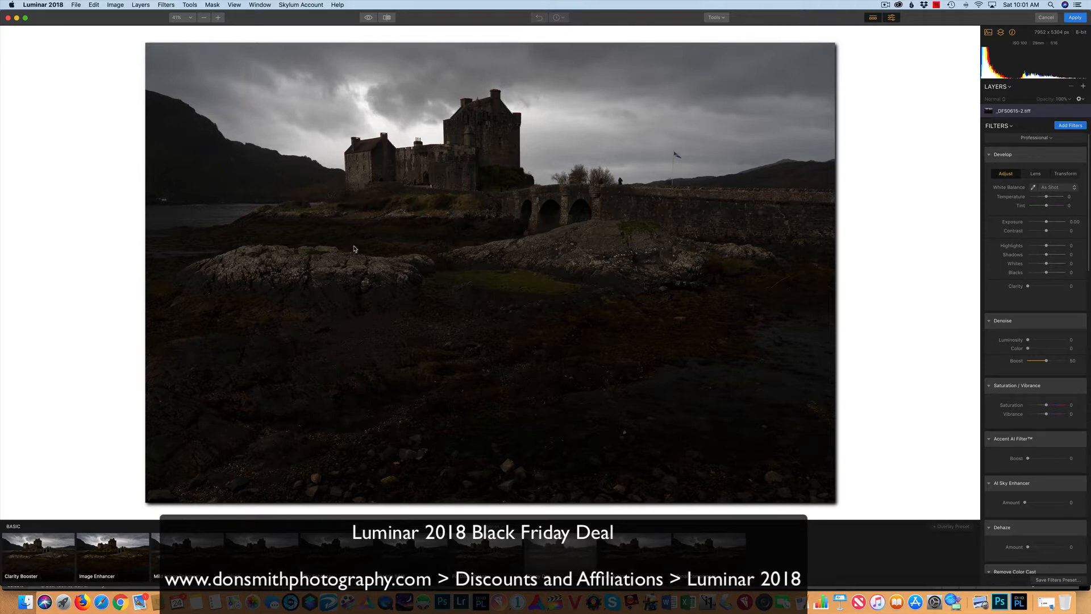
pyautogui.click(1040, 140)
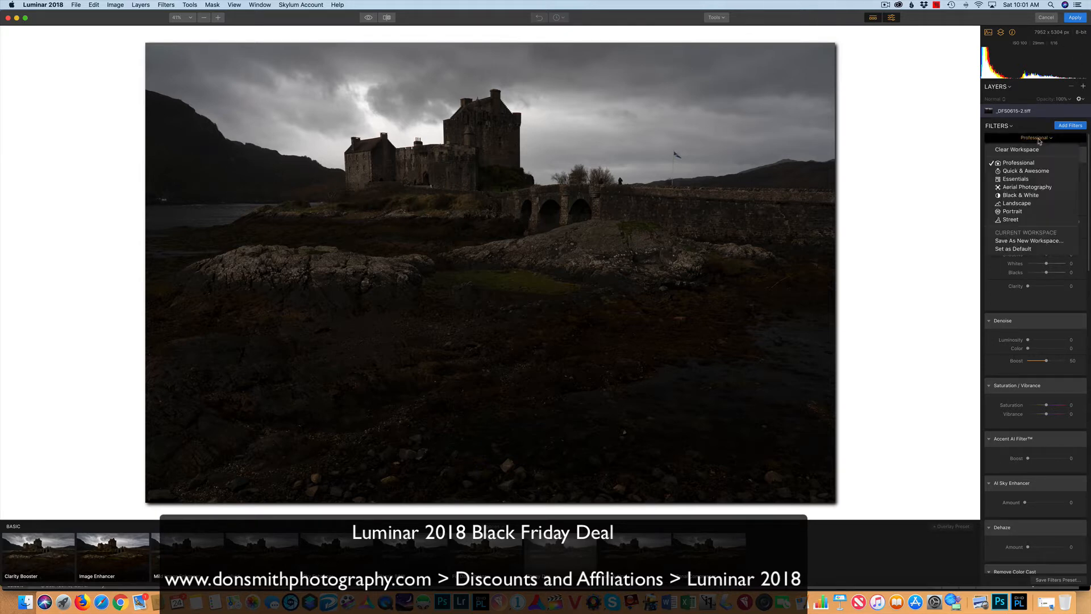
pyautogui.click(1006, 150)
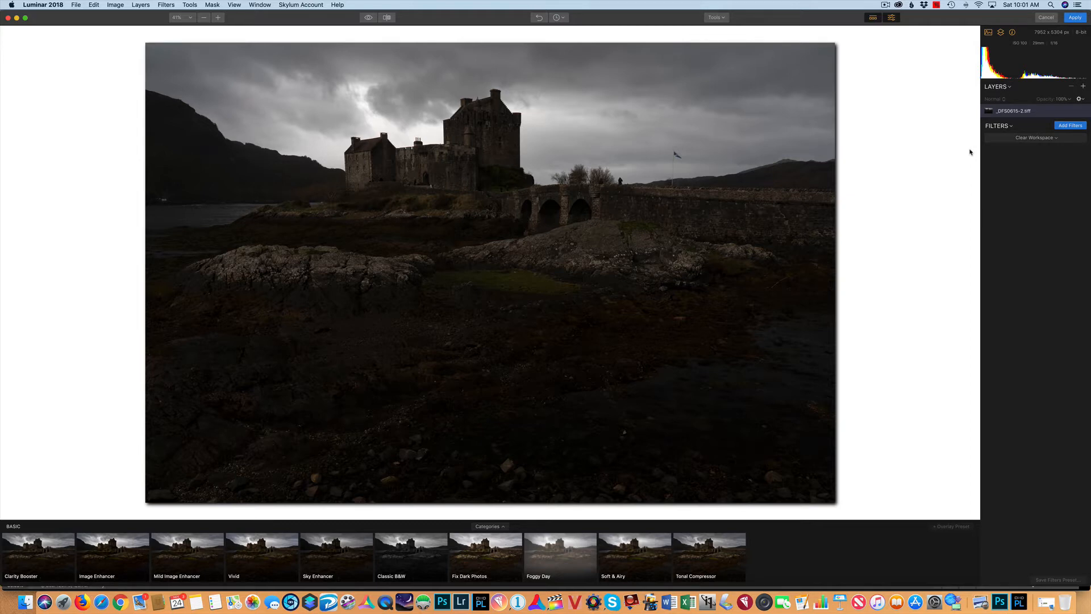
# Add the Accent AI Filter to the castle photo and set its Boost to 100
pyautogui.click(1063, 126)
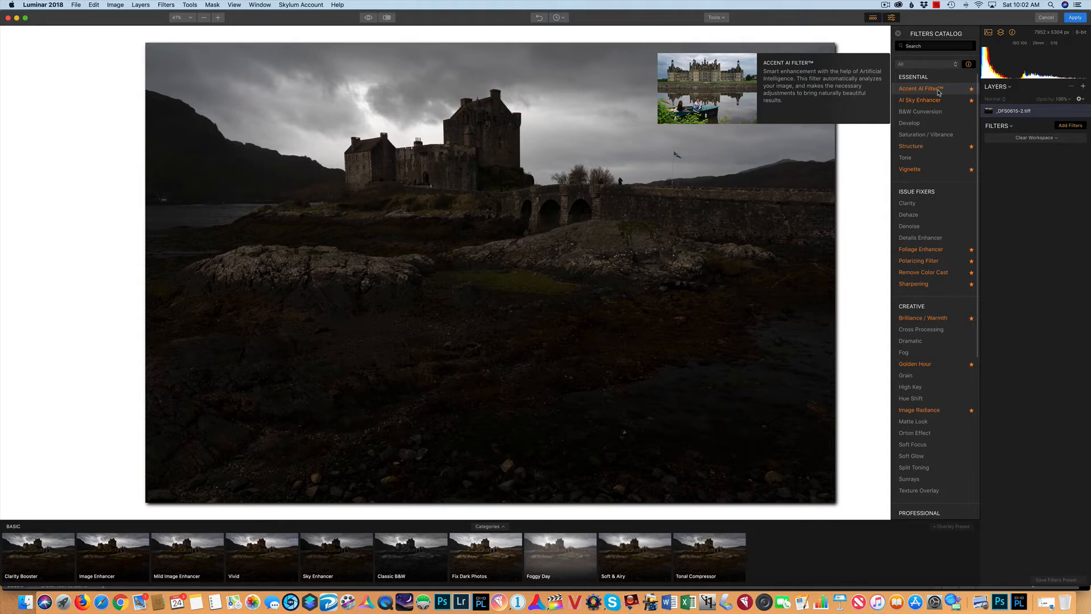
pyautogui.click(939, 89)
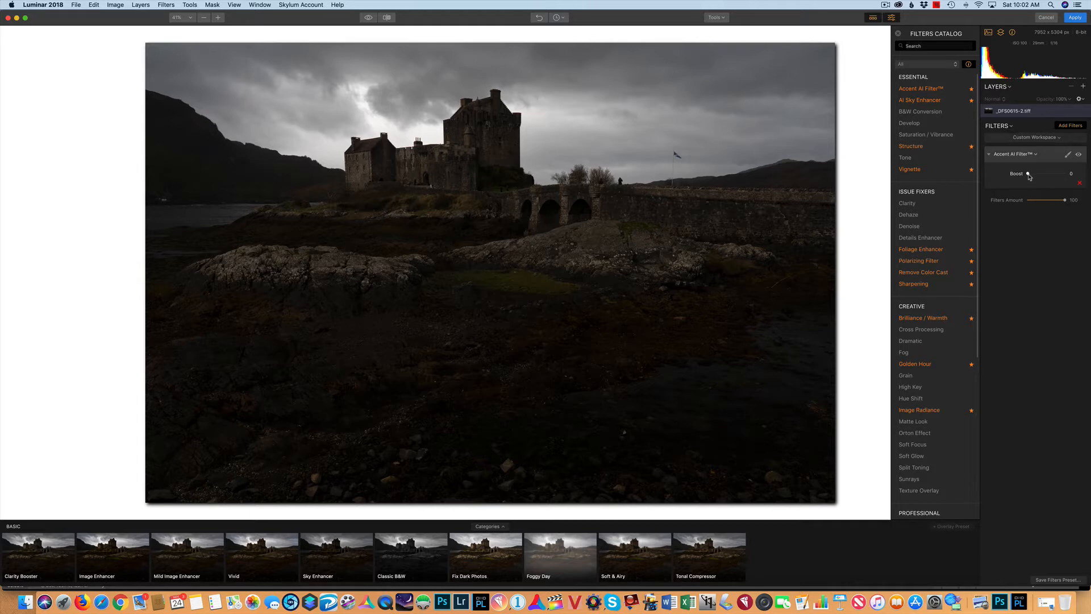
pyautogui.moveTo(1028, 174); pyautogui.dragTo(1076, 181)
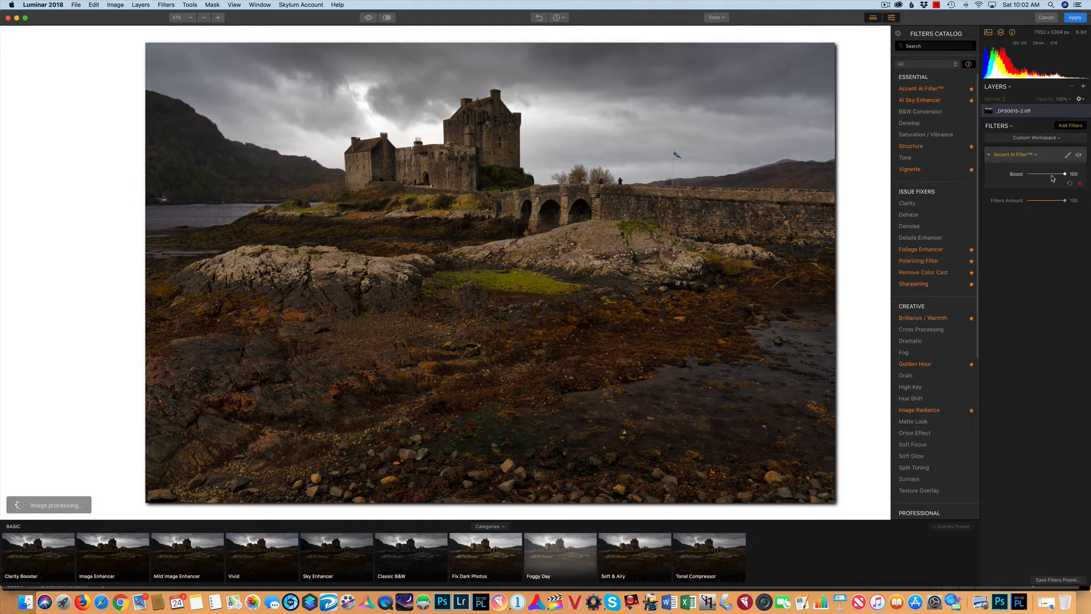
pyautogui.moveTo(1065, 174); pyautogui.dragTo(1089, 179)
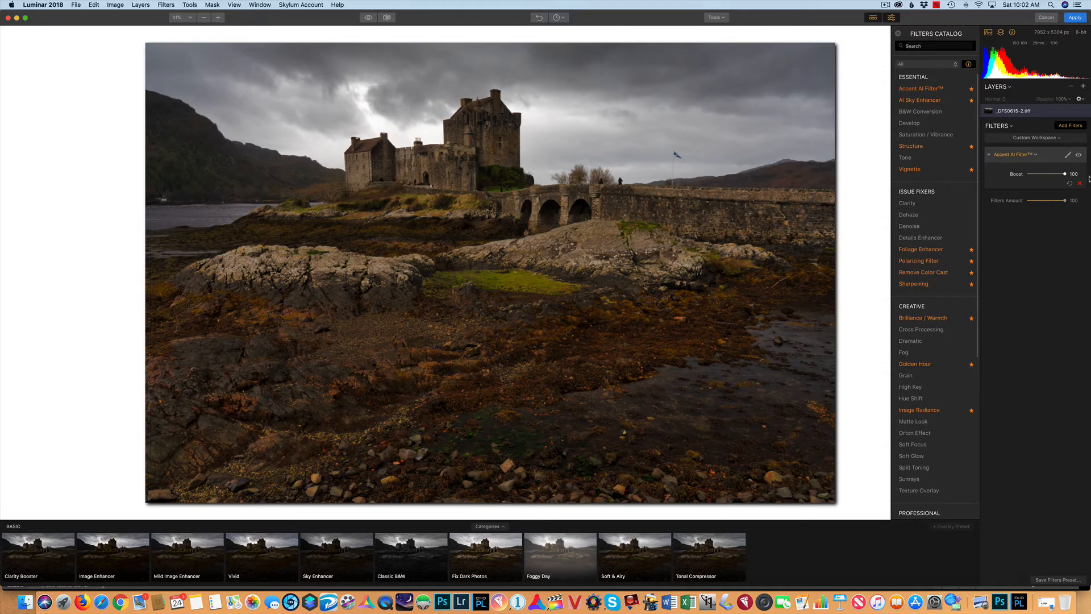
pyautogui.rightClick(867, 183)
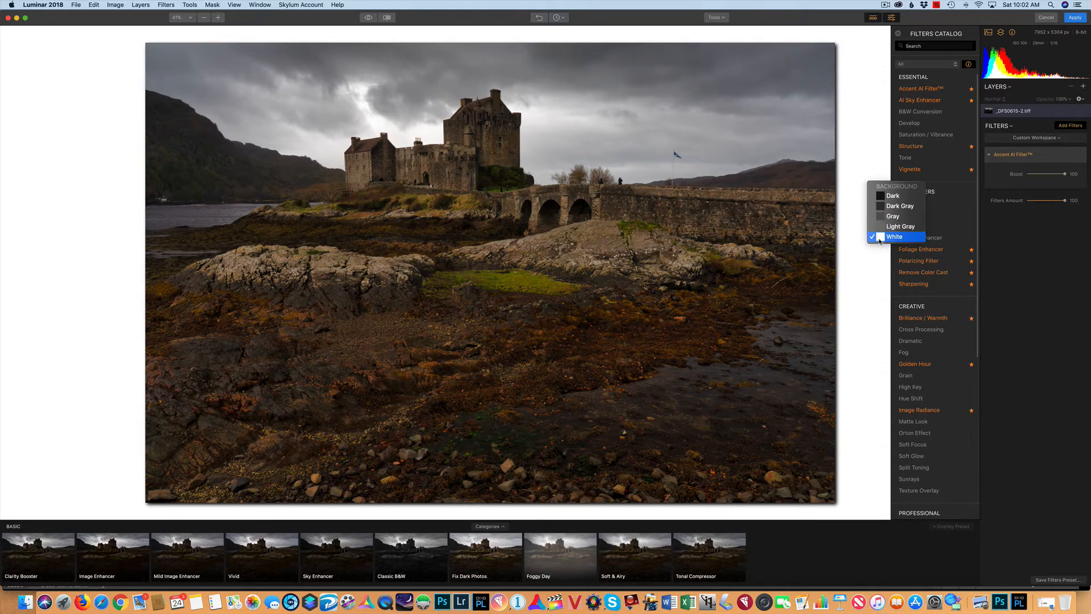
pyautogui.click(869, 135)
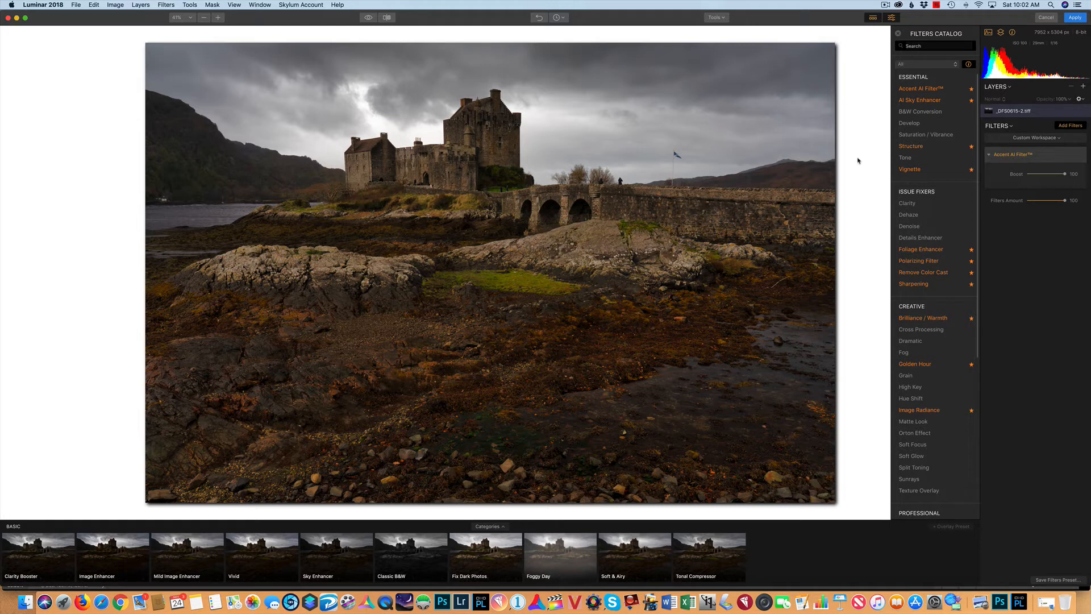
# Add the AI Sky Enhancer filter with Amount 100 and apply the Luminar edits, returning to Photoshop
pyautogui.click(915, 104)
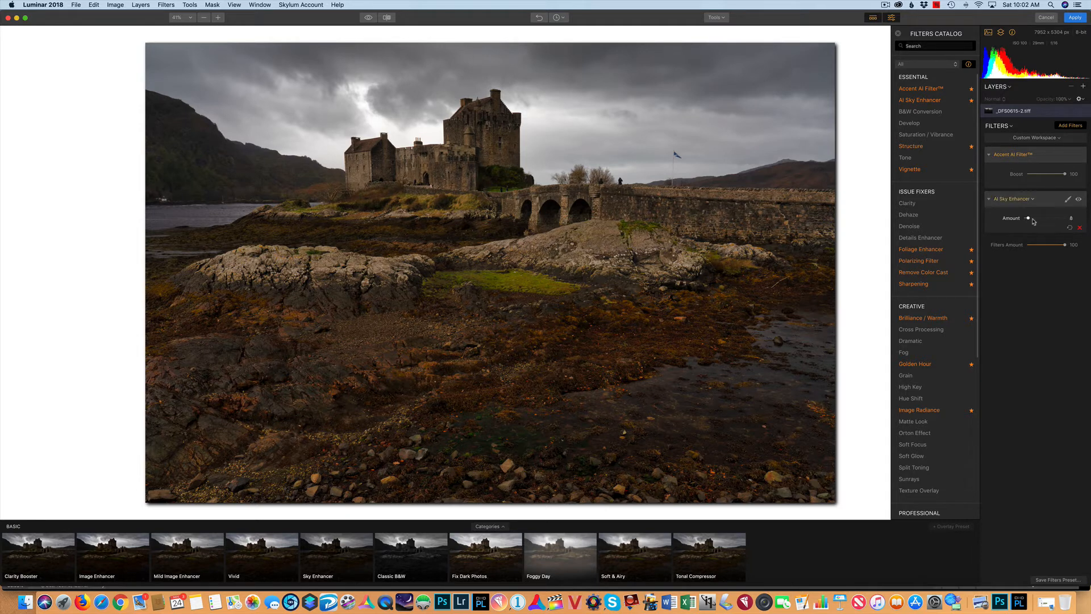
pyautogui.moveTo(1026, 219); pyautogui.dragTo(1081, 228)
pyautogui.moveTo(1065, 219); pyautogui.dragTo(1082, 222)
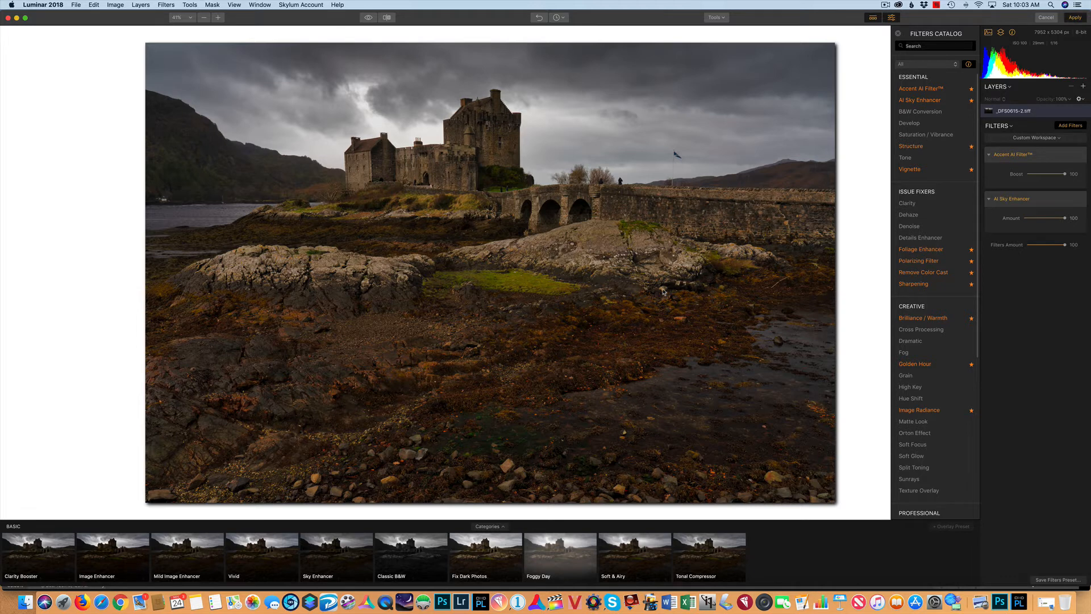
pyautogui.press('Return')
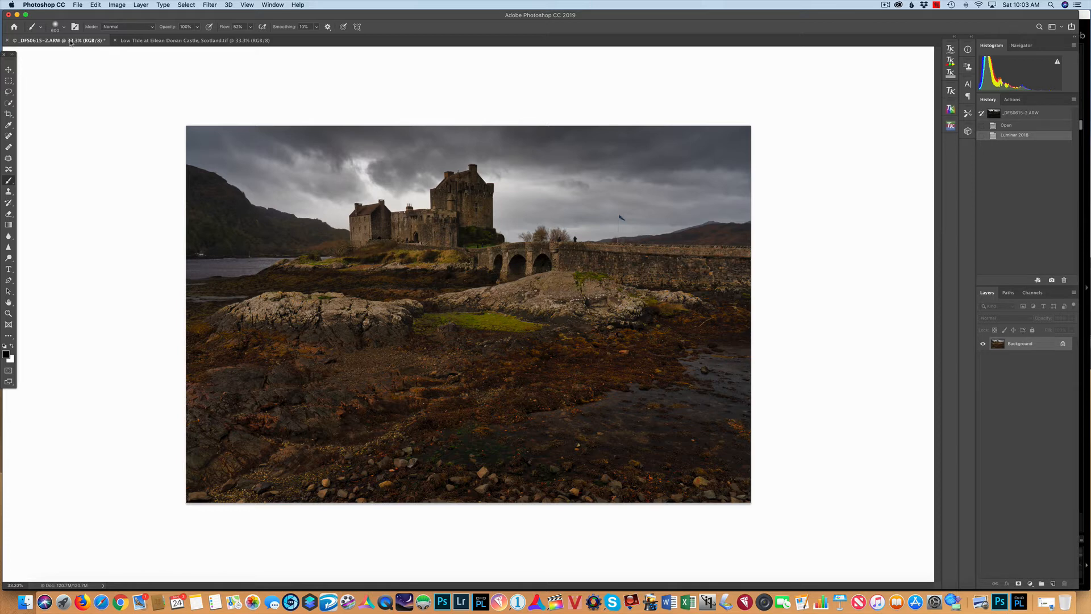
# Compare the Luminar-processed photo with "Low Tide at Eilean Donan Castle, Scotland.tif" and view the latter at 8.33% against the white surround
pyautogui.hotkey('ctrl', 'Tab')
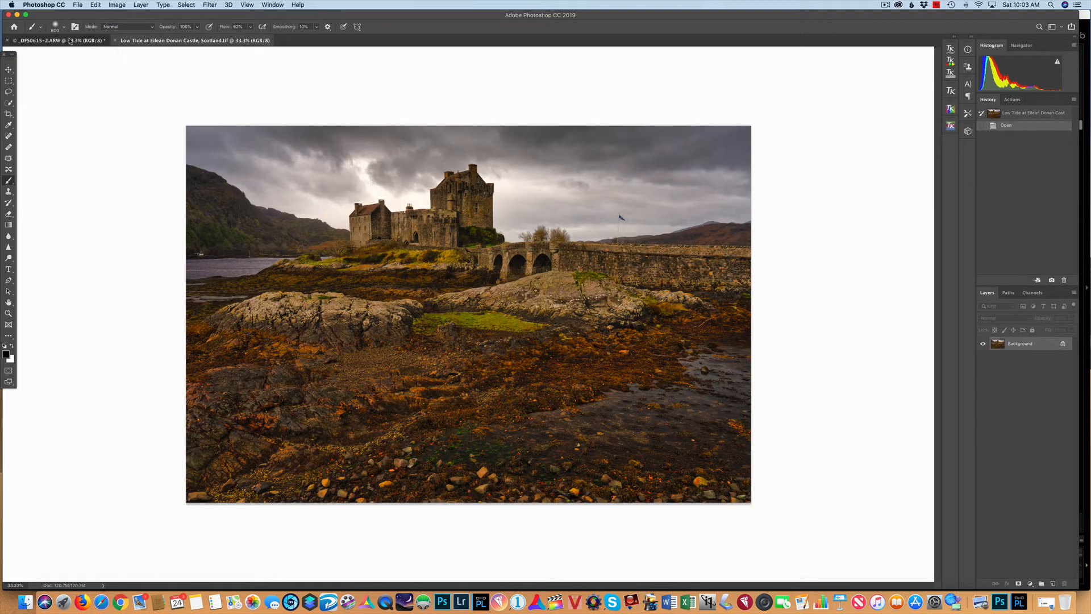
pyautogui.click(70, 40)
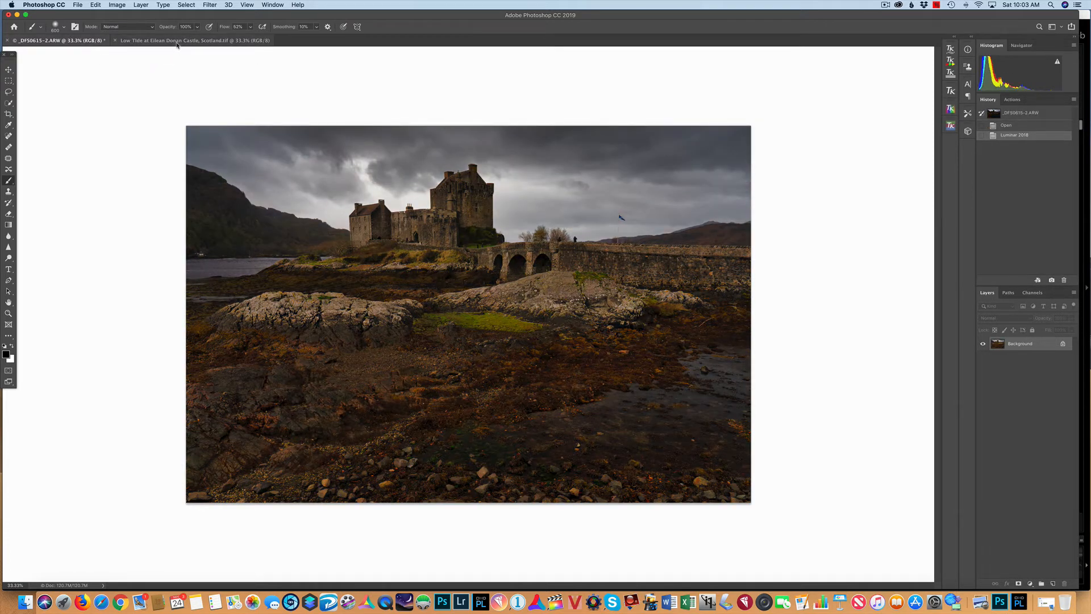
pyautogui.click(178, 41)
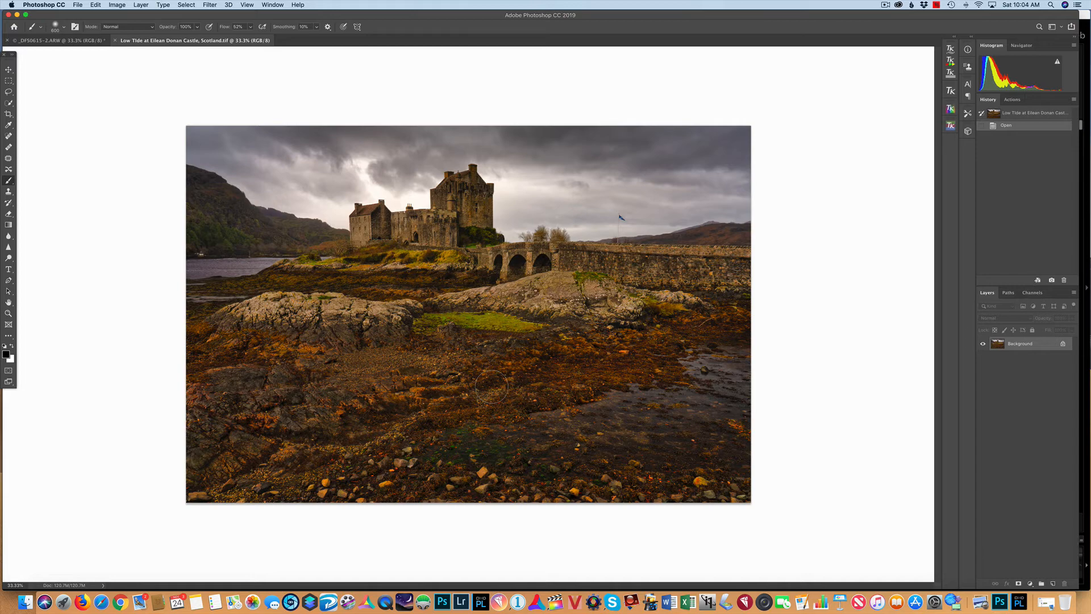
pyautogui.press('super+equal')
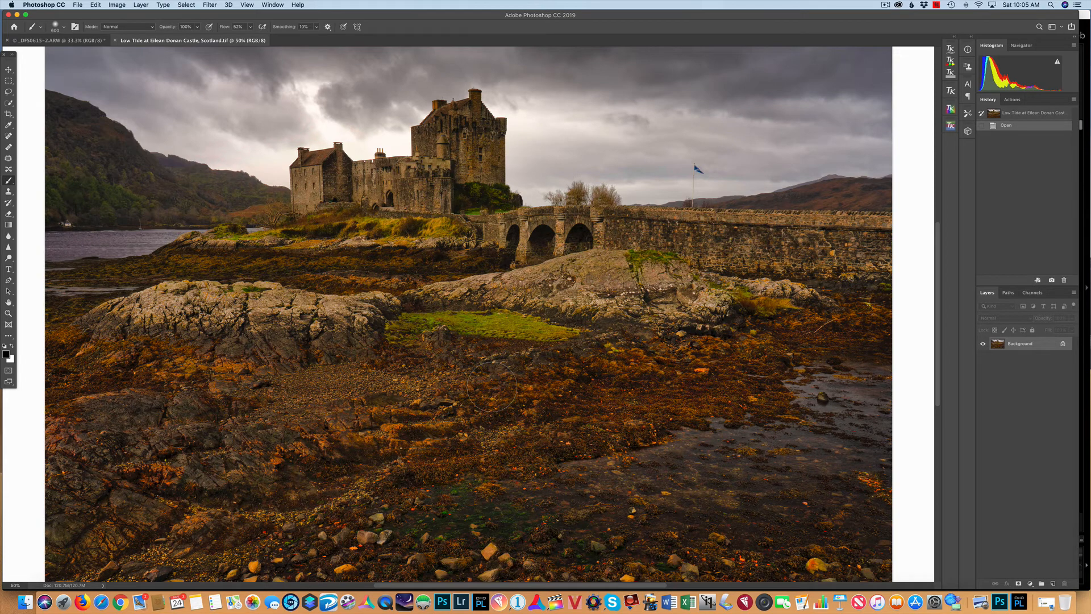
pyautogui.press('super+minus')
pyautogui.press('super+minus')
pyautogui.press('super+minus')
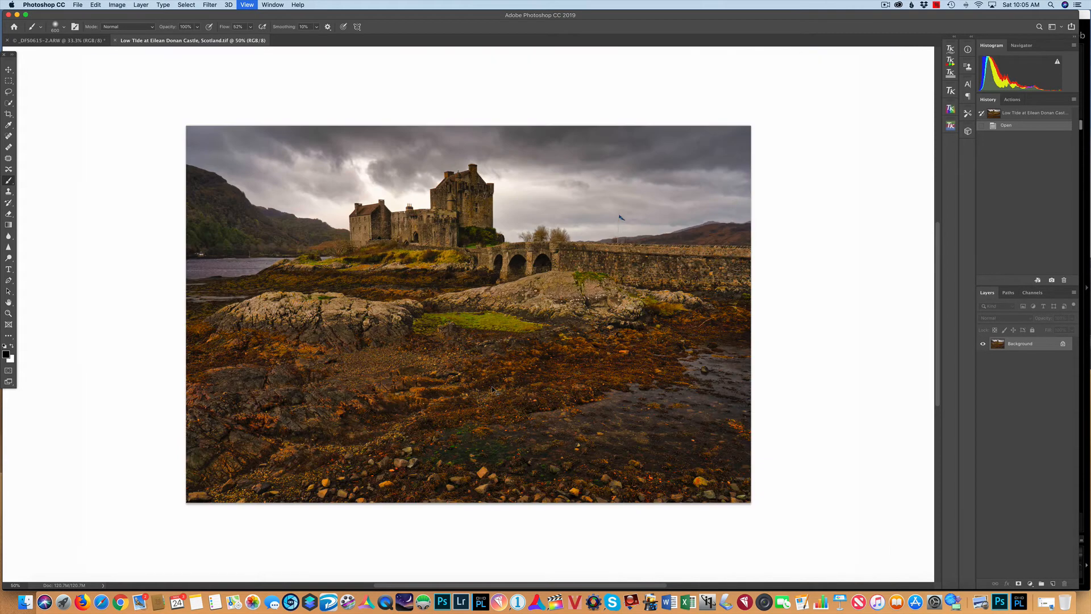
pyautogui.press('super+minus')
pyautogui.press('super+minus')
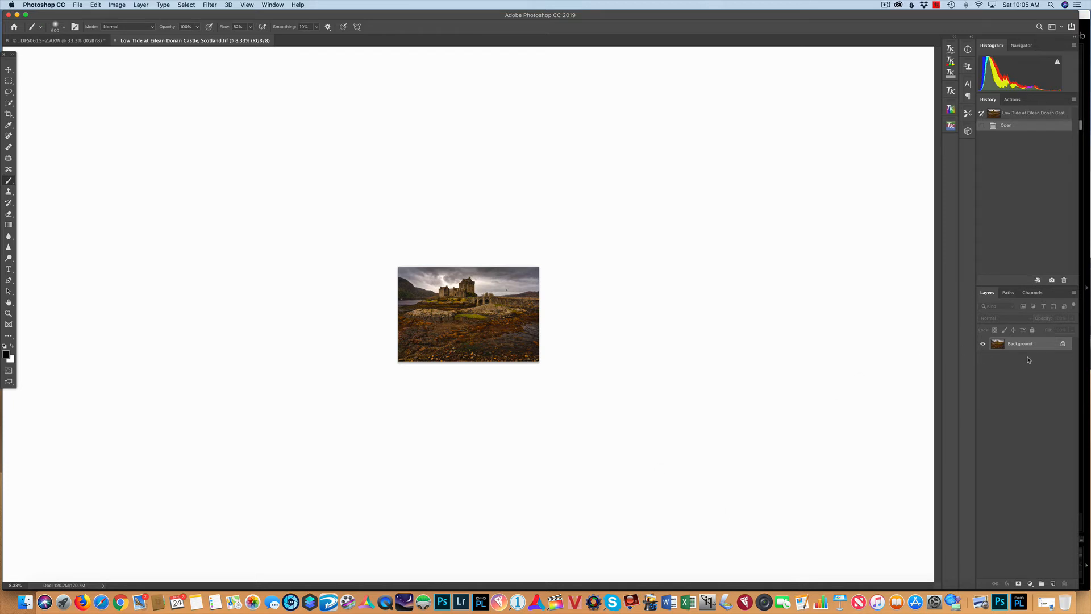
# Add a Curves adjustment layer, anchor its midtones and highlights, raise the shadows at input 60, and keep layer opacity at 100%
pyautogui.click(1030, 584)
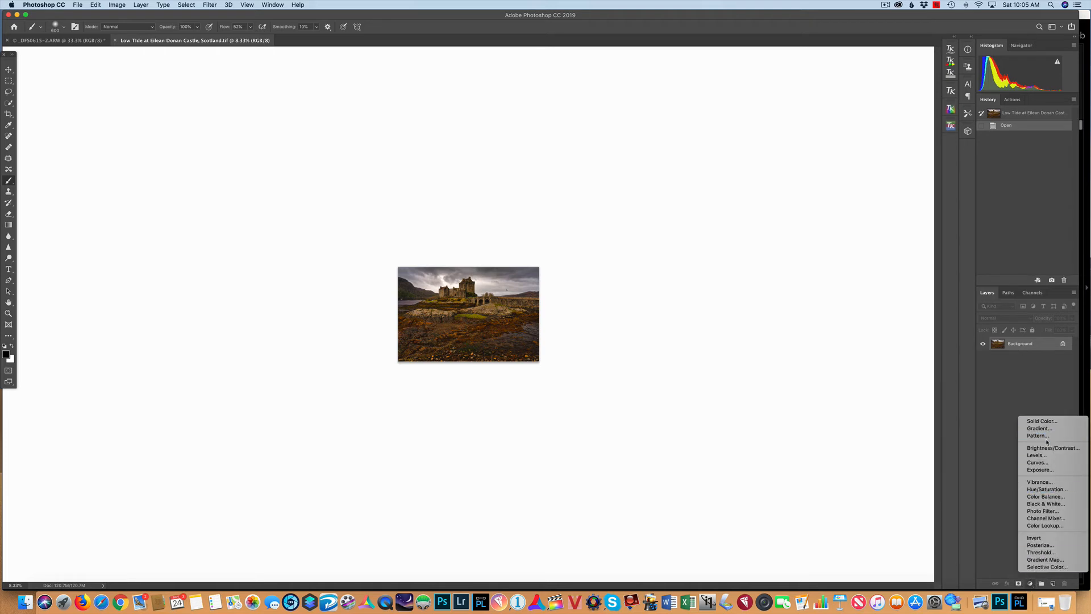
pyautogui.click(1038, 462)
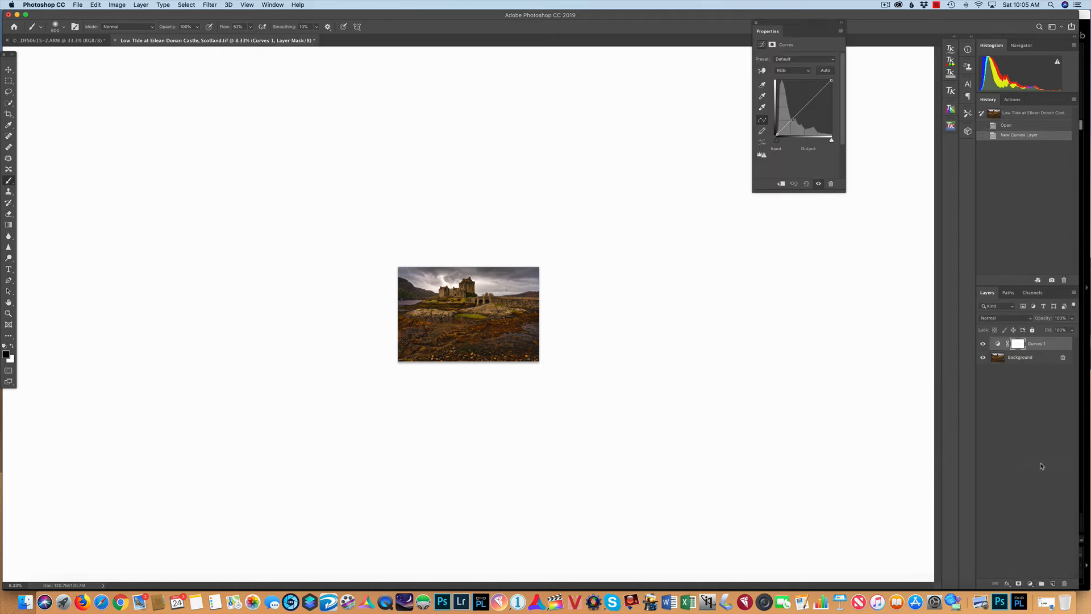
pyautogui.click(805, 106)
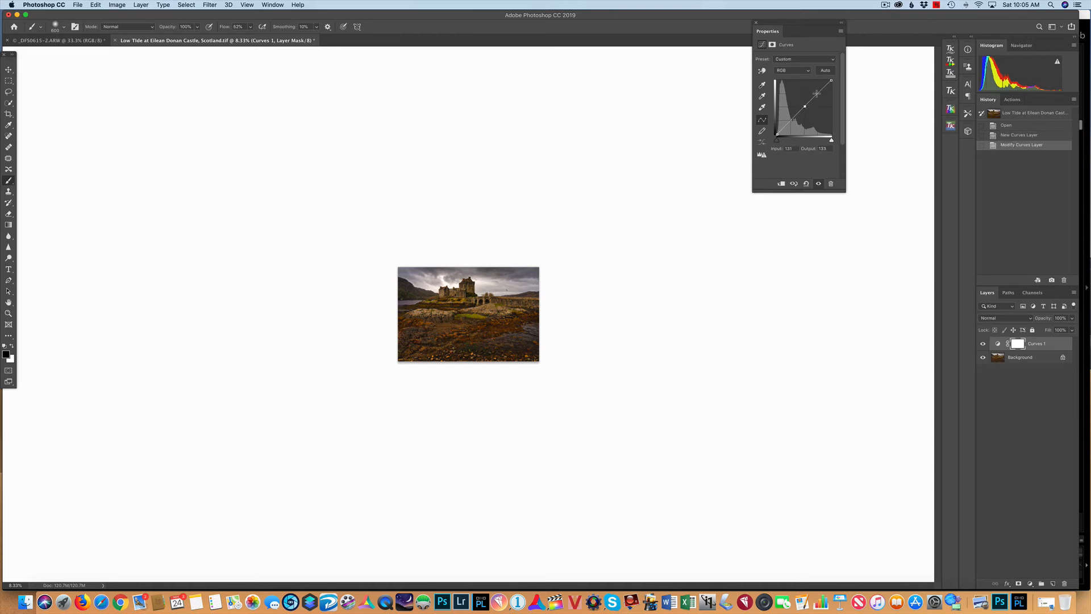
pyautogui.click(817, 94)
pyautogui.moveTo(792, 119); pyautogui.dragTo(789, 117)
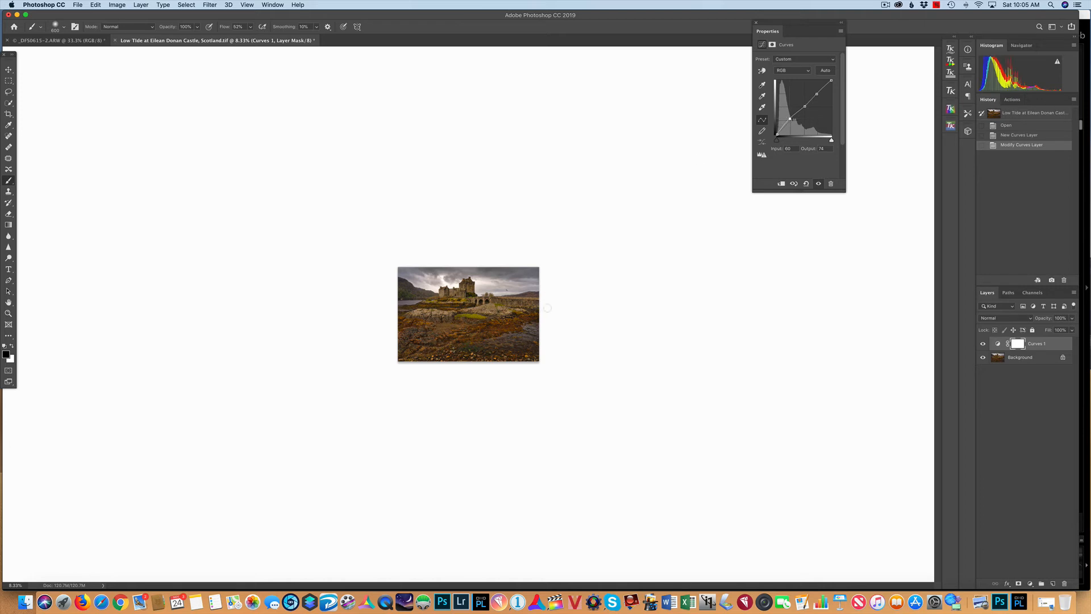
pyautogui.press('super+plus')
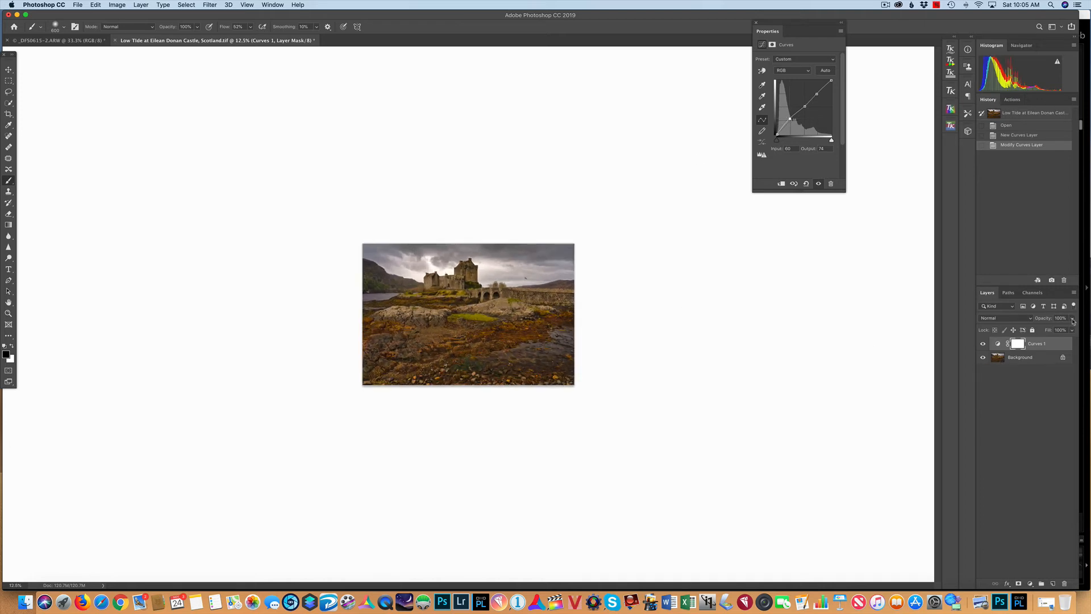
pyautogui.moveTo(1072, 318); pyautogui.dragTo(1082, 338)
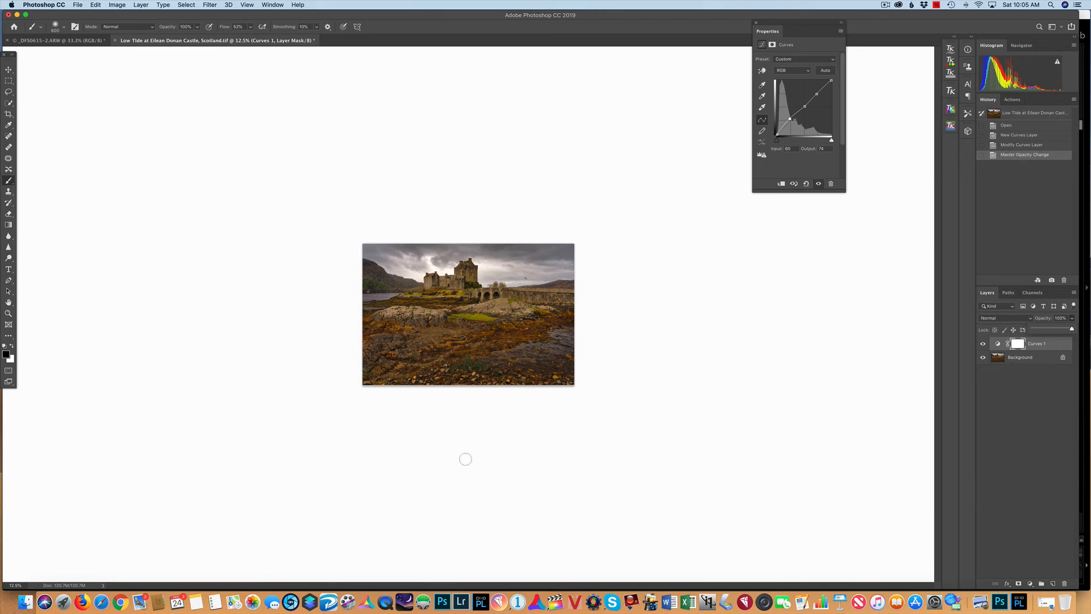
# Paint black around the photo's outer edges on the Curves layer mask, using a brush enlarged to 1700 px
pyautogui.click(1019, 345)
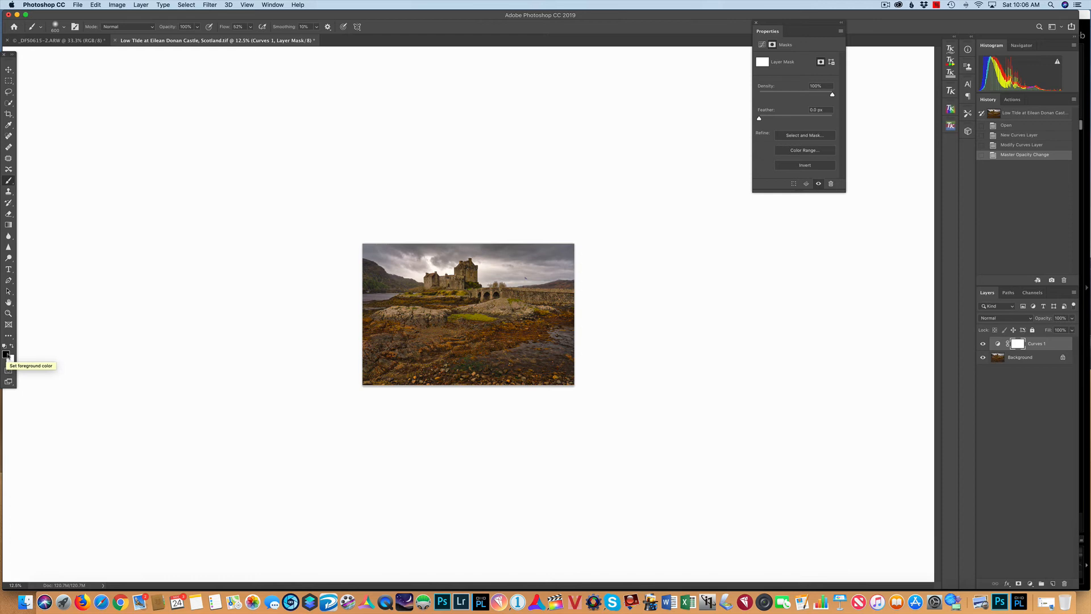
pyautogui.click(14, 346)
pyautogui.click(13, 346)
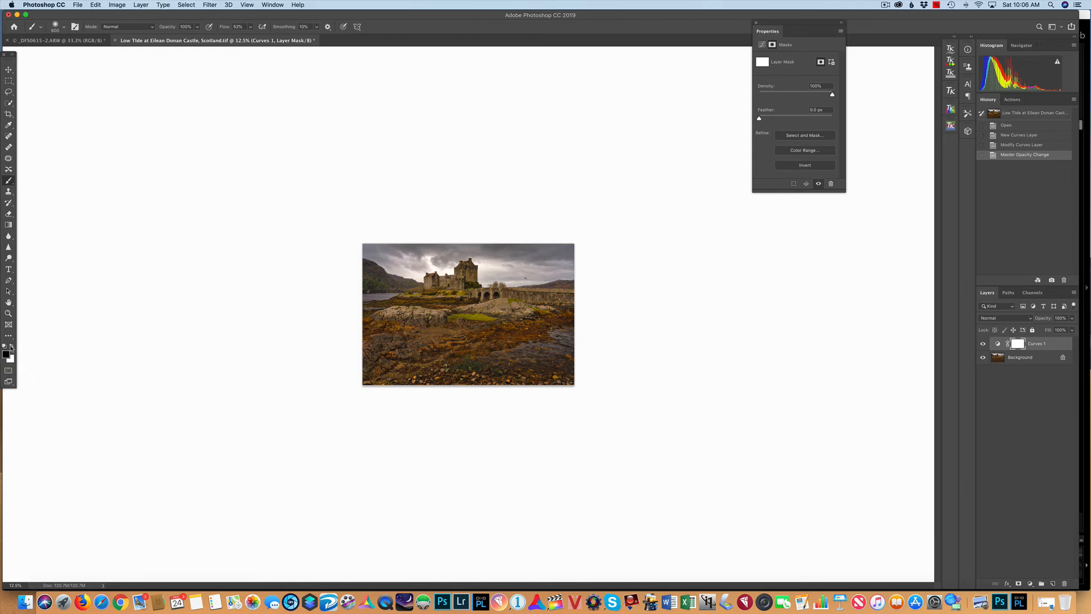
pyautogui.click(5, 346)
pyautogui.press('x')
pyautogui.press(']')
pyautogui.press(']')
pyautogui.press(']')
pyautogui.press(']')
pyautogui.press(']')
pyautogui.press(']')
pyautogui.press(']')
pyautogui.press(']')
pyautogui.press(']')
pyautogui.press(']')
pyautogui.press(']')
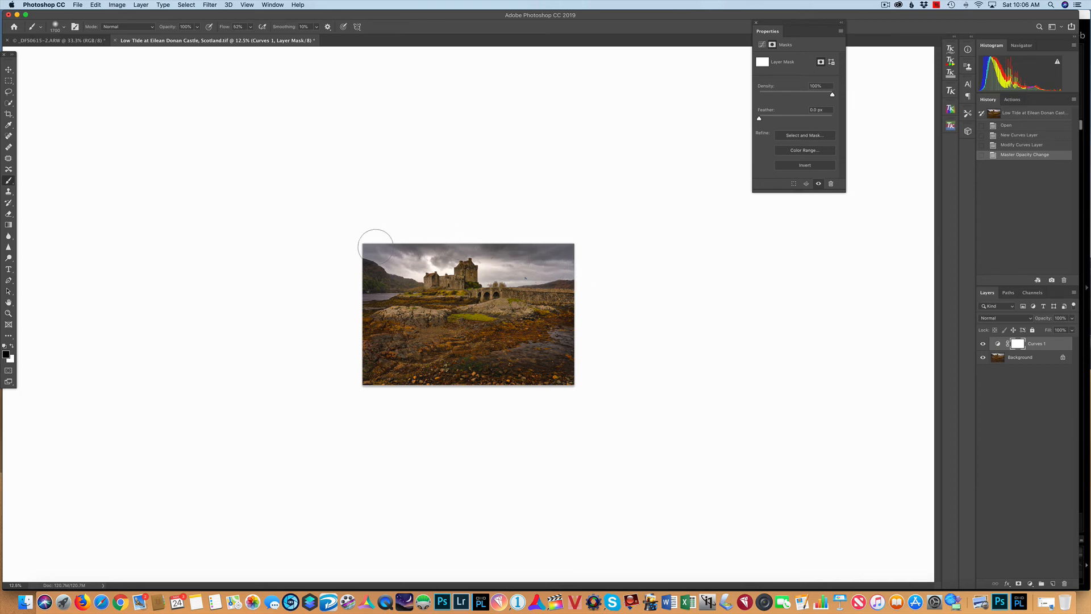
pyautogui.moveTo(479, 392)
pyautogui.mouseDown()
pyautogui.moveTo(568, 377)
pyautogui.moveTo(580, 324)
pyautogui.moveTo(582, 370)
pyautogui.moveTo(620, 283)
pyautogui.mouseUp()
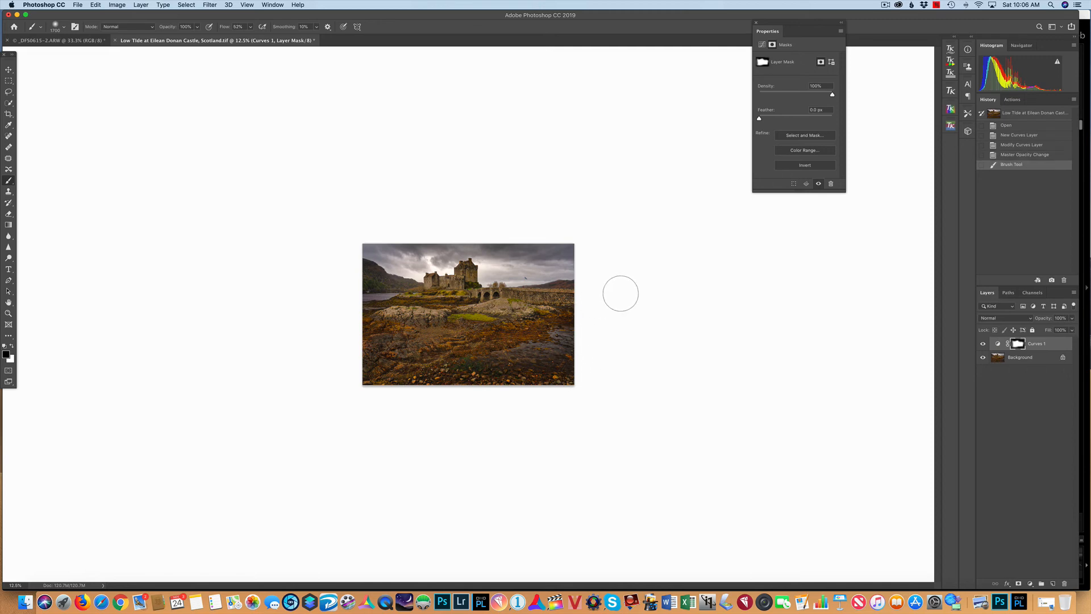
# Compare the castle photo with and without the masked Curves adjustment at 25% magnification
pyautogui.press('super+equal')
pyautogui.press('super+equal')
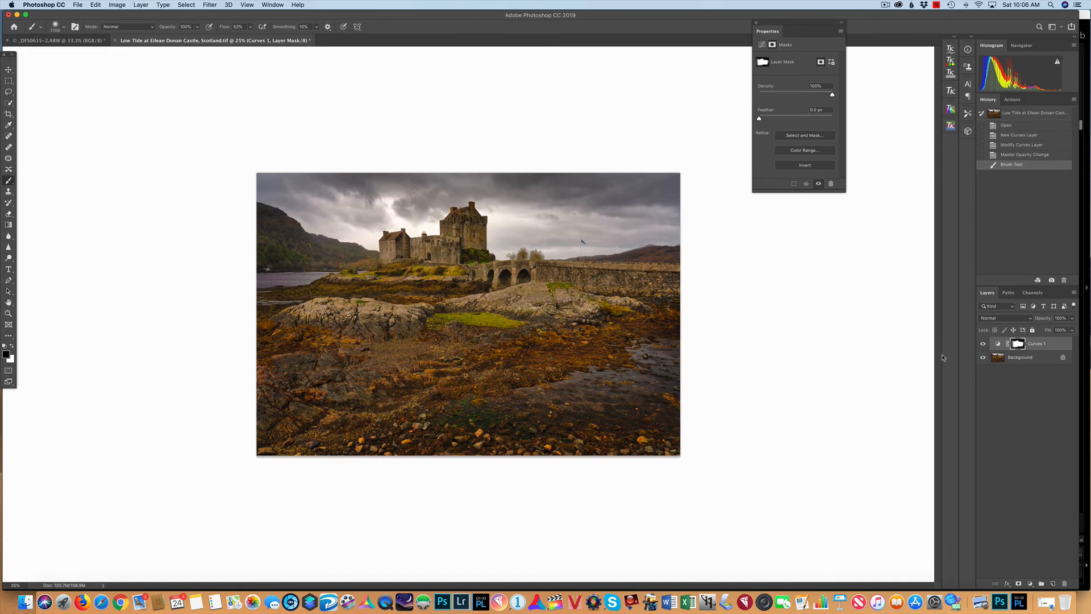
pyautogui.click(984, 345)
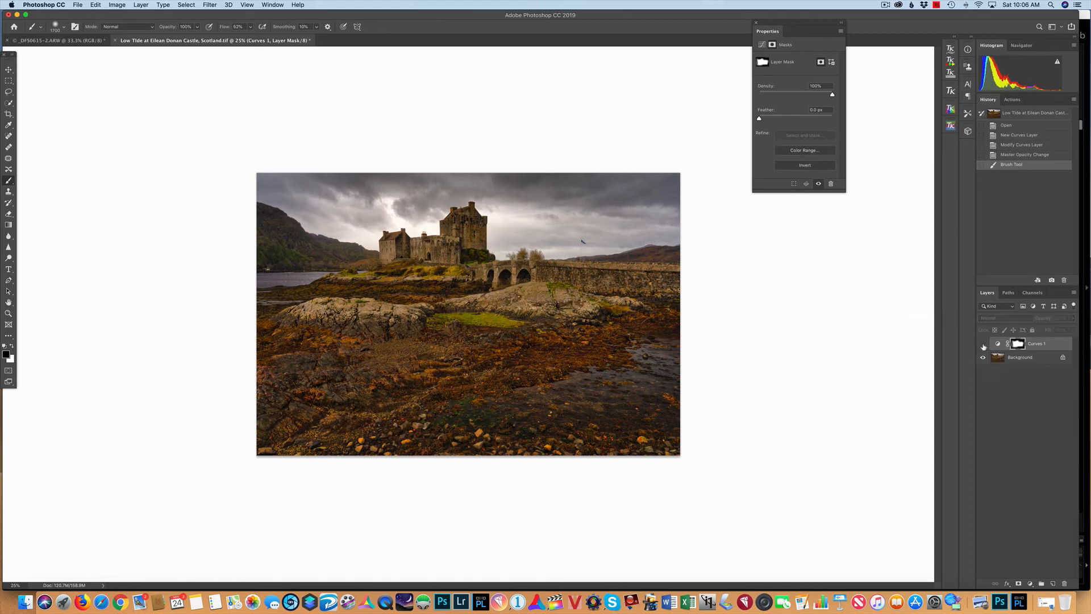
pyautogui.click(983, 344)
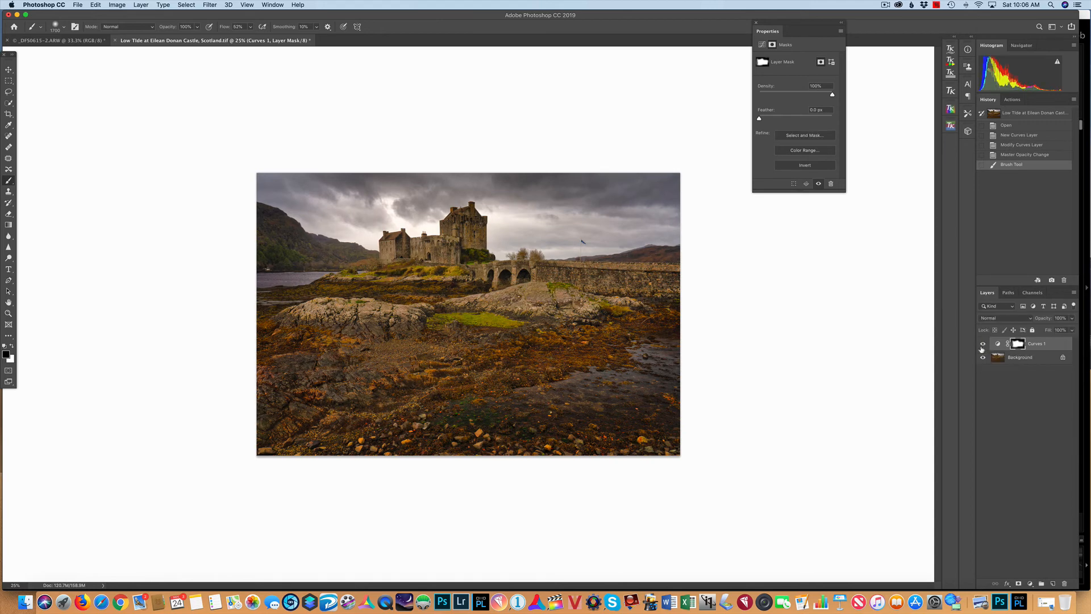
pyautogui.click(983, 345)
pyautogui.click(983, 345)
pyautogui.click(998, 344)
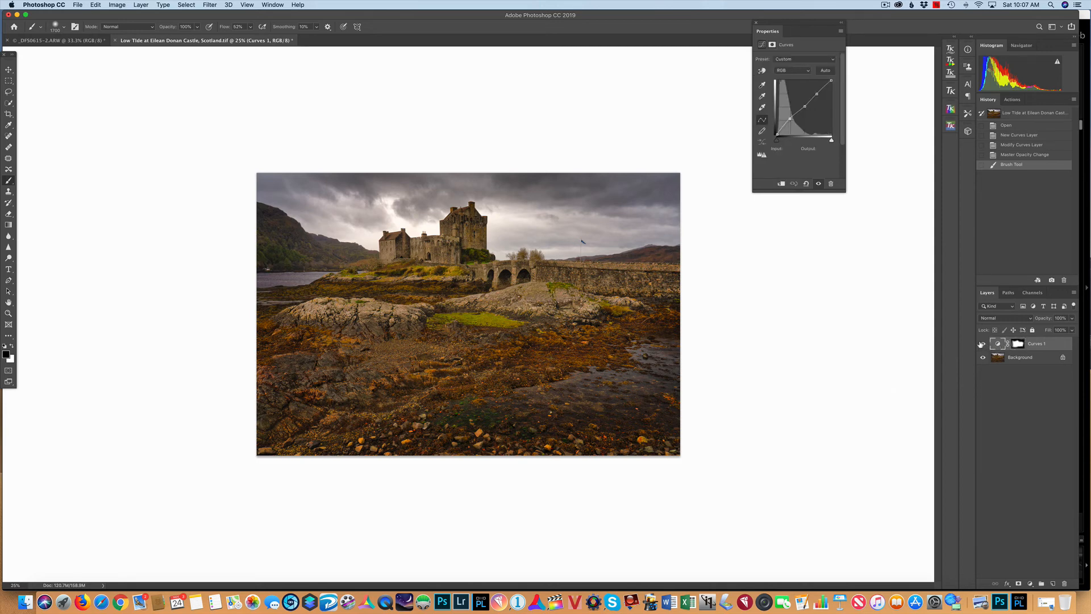
pyautogui.click(982, 344)
pyautogui.click(981, 344)
# Compare the photo with and without the Curves adjustment at 8.33%, judging its brightness against the white surround
pyautogui.press('super+minus')
pyautogui.press('super+minus')
pyautogui.press('super+minus')
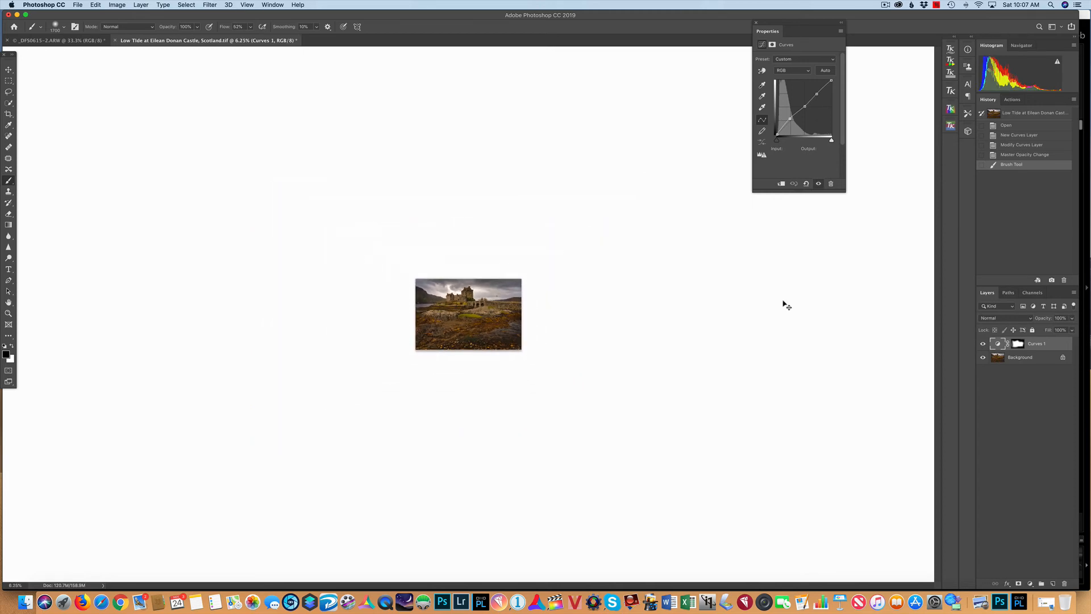
pyautogui.press('super+plus')
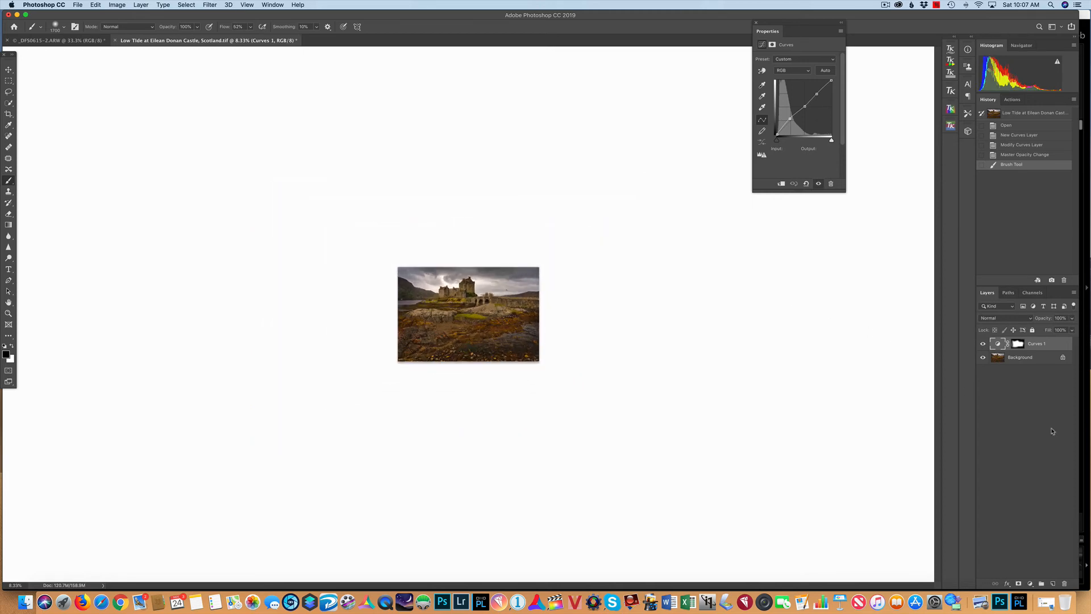
pyautogui.click(983, 344)
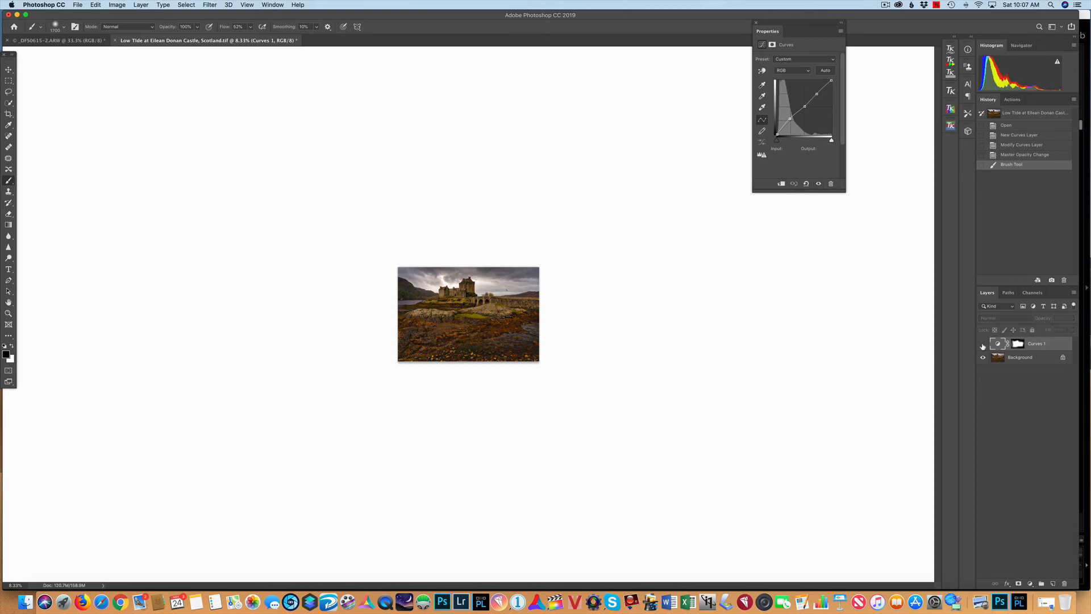
pyautogui.click(983, 344)
pyautogui.click(983, 344)
pyautogui.click(983, 344)
pyautogui.click(983, 344)
pyautogui.click(983, 344)
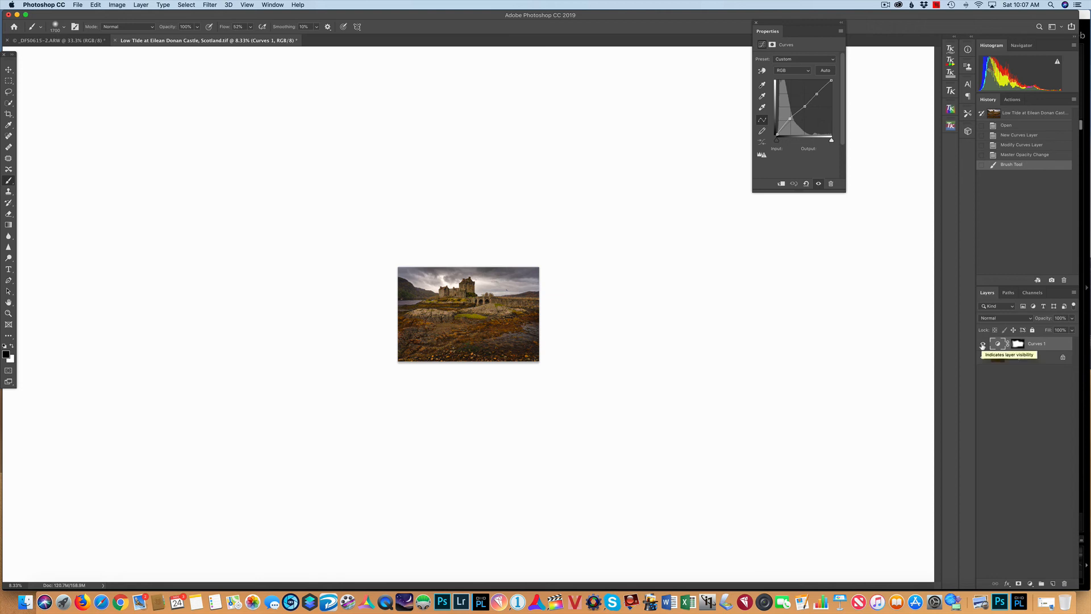